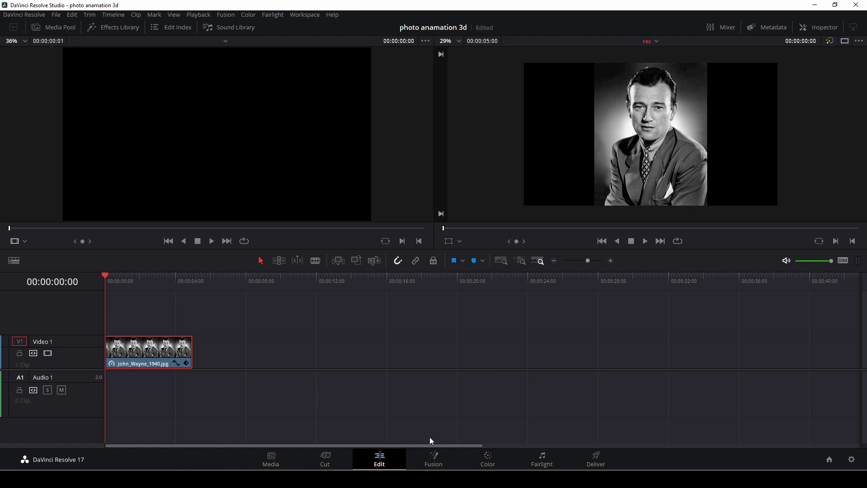
Switch to the Fusion page and move the MediaIn1/MediaOut1 nodes lower in the graph.
click(438, 458)
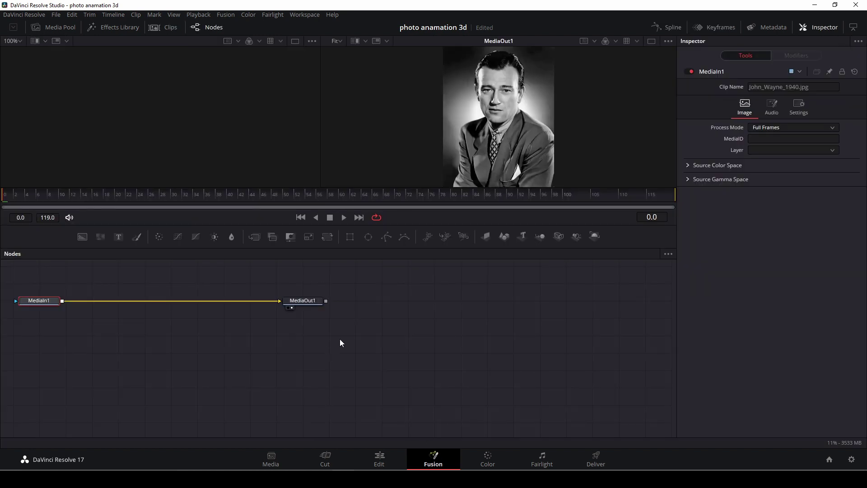
drag(339, 343, 197, 328)
click(405, 370)
drag(531, 311, 180, 368)
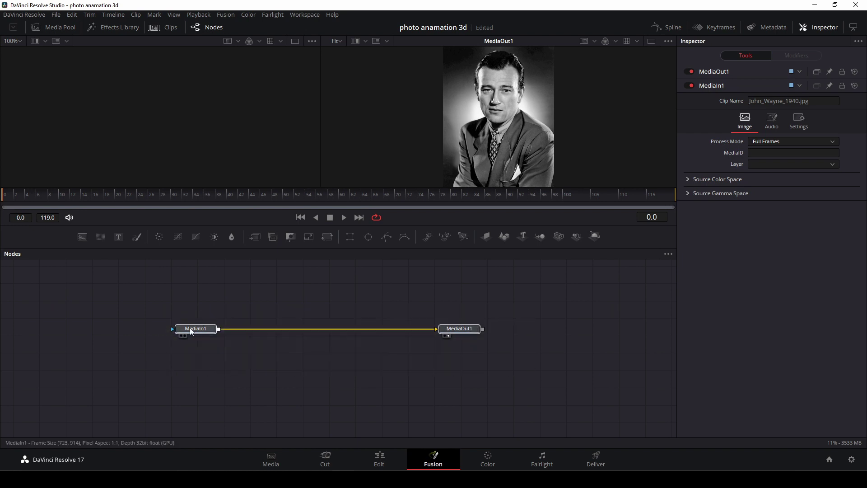
drag(197, 329, 193, 352)
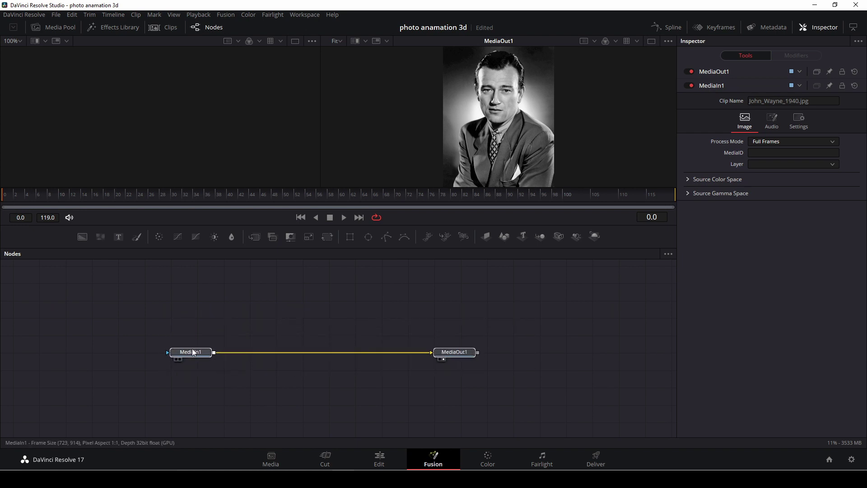
click(523, 366)
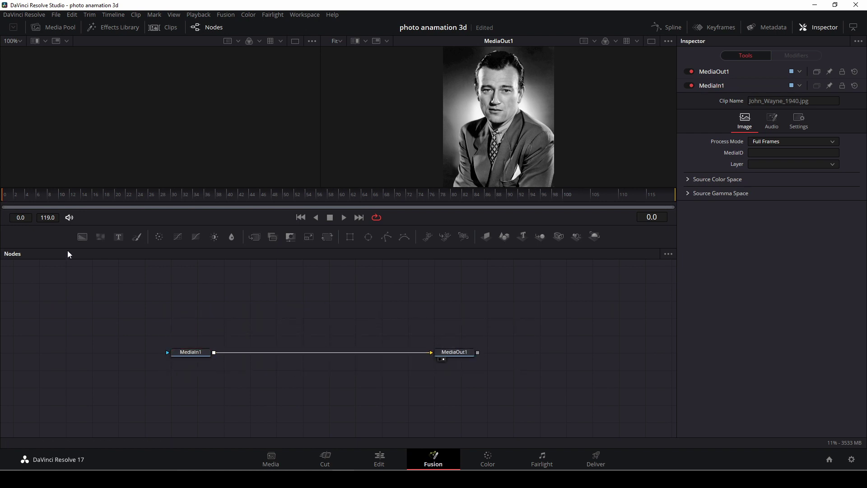
Add two Background nodes and set Background2's colour to mid-grey (0.639).
drag(84, 238, 223, 303)
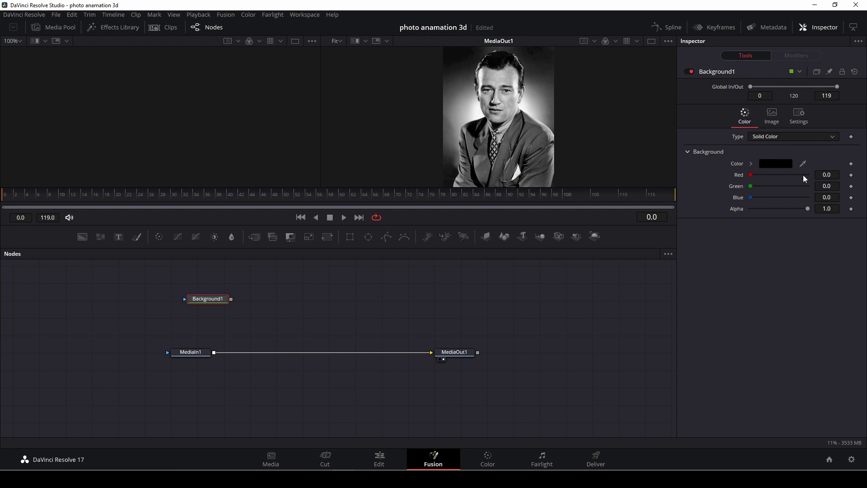
drag(81, 239, 279, 278)
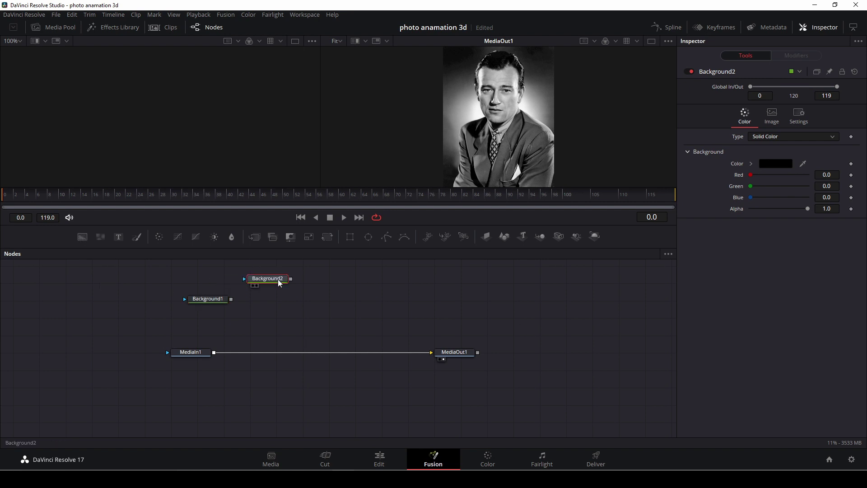
click(784, 168)
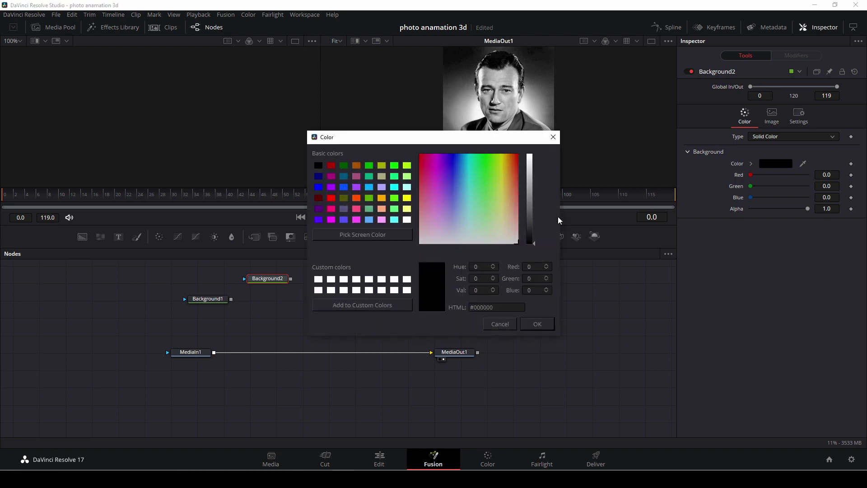
drag(536, 246, 533, 188)
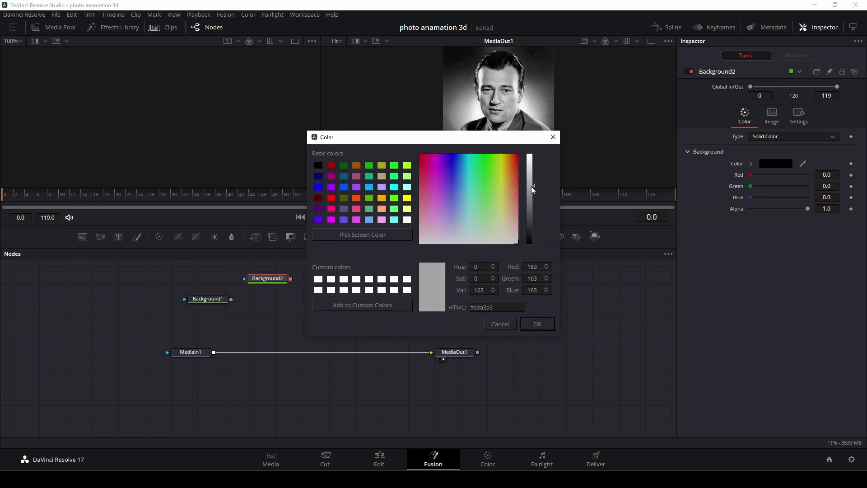
click(538, 325)
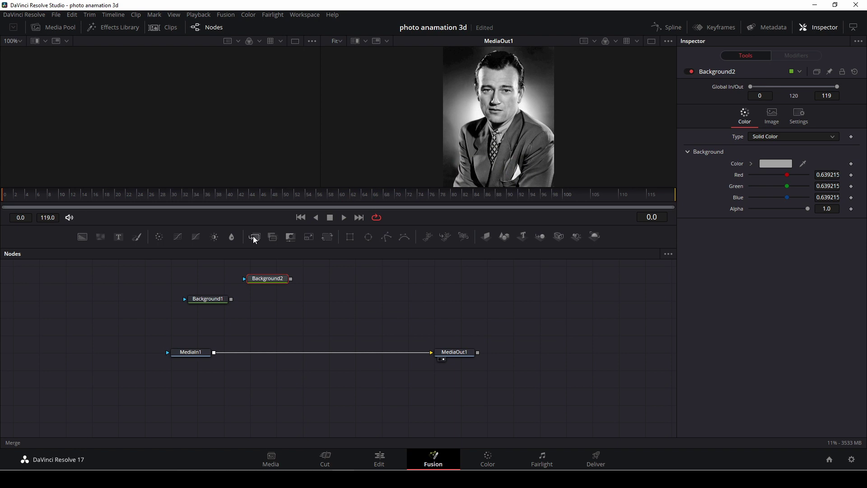
Add Merge1 combining Background1 and Background2, plus a Polygon1 node to mask Background2.
drag(255, 239, 311, 309)
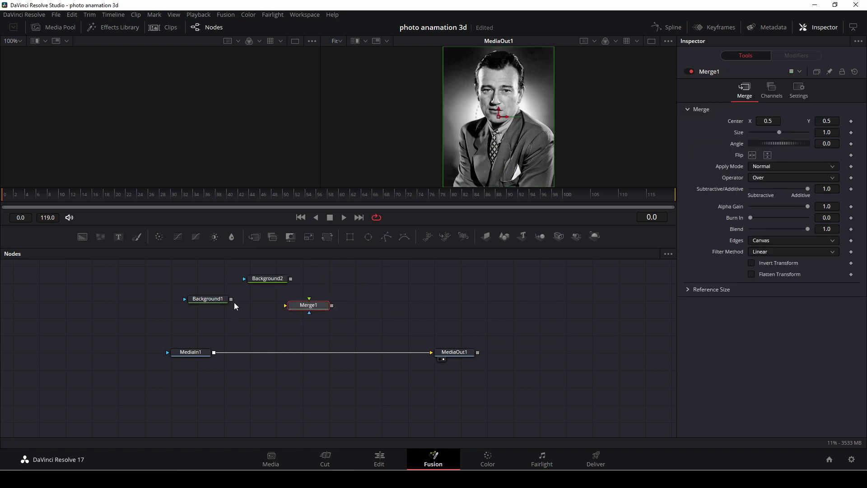
drag(231, 299, 289, 278)
drag(387, 236, 239, 149)
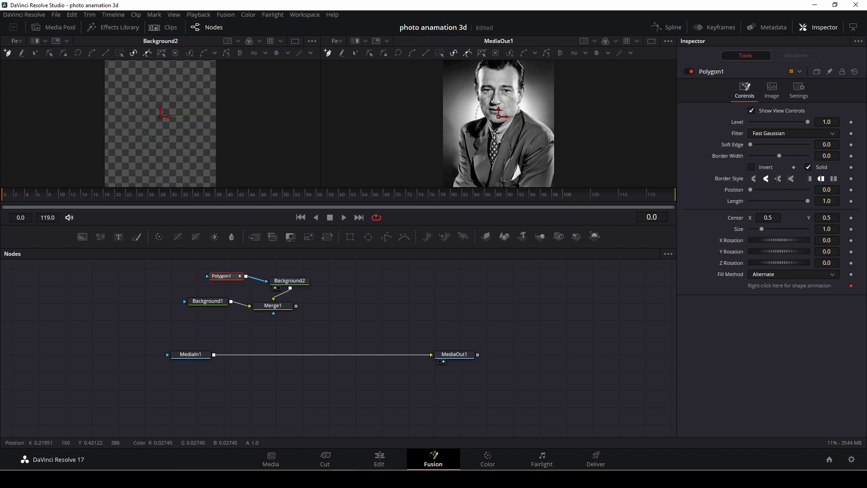
Trace Polygon1 points from the hairline up the right side and across the top of the head.
scroll(460, 127, down, 2)
scroll(498, 128, up, 2)
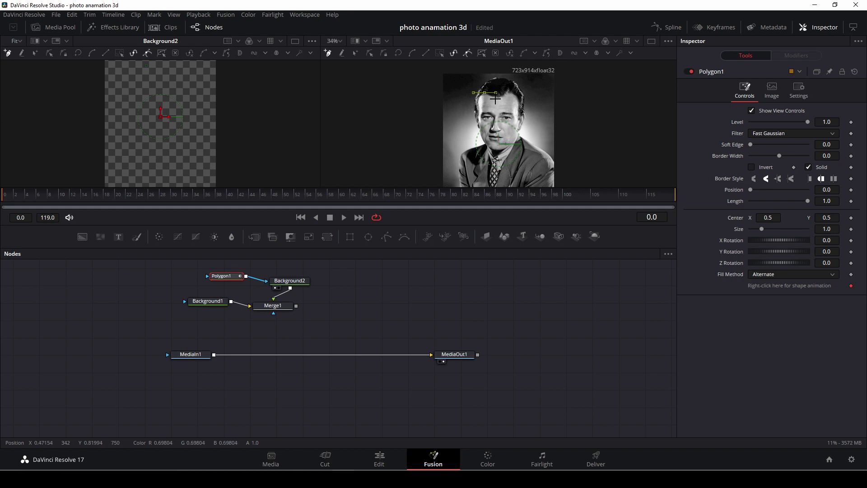
scroll(496, 98, up, 2)
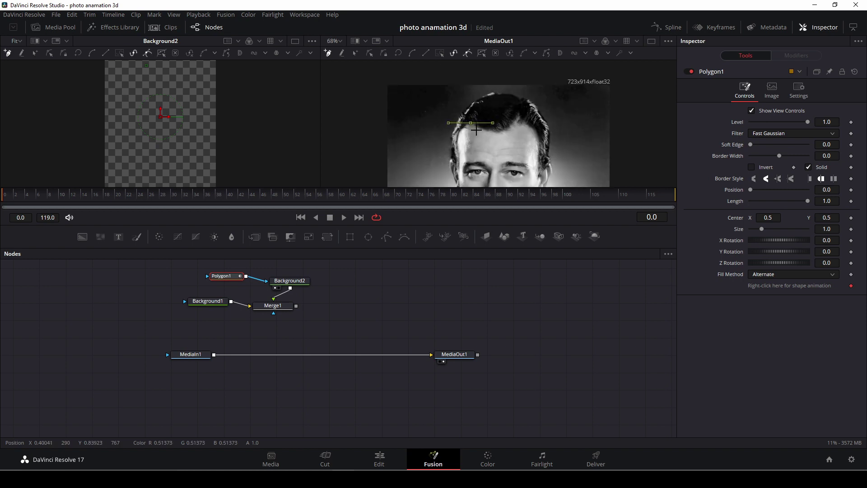
mouse_move(477, 130)
mouse_down()
mouse_move(507, 132)
mouse_move(519, 119)
mouse_move(530, 126)
mouse_up()
click(538, 161)
scroll(540, 162, down, 6)
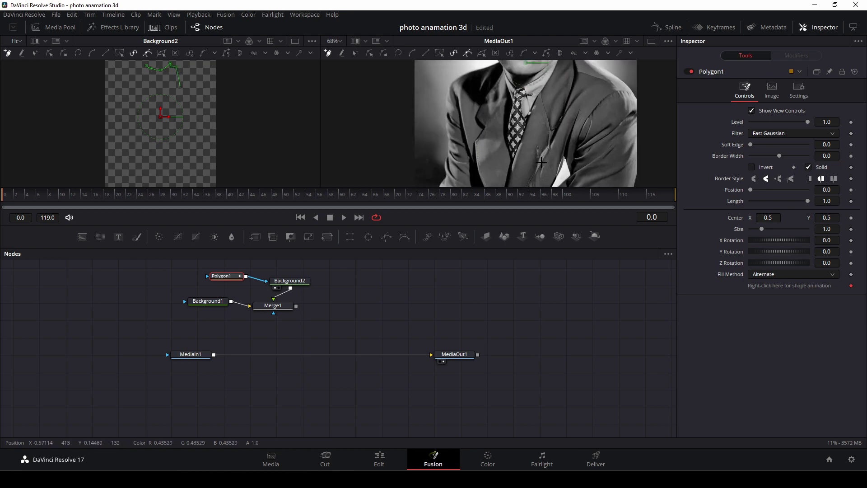
scroll(541, 162, up, 6)
scroll(551, 145, up, 2)
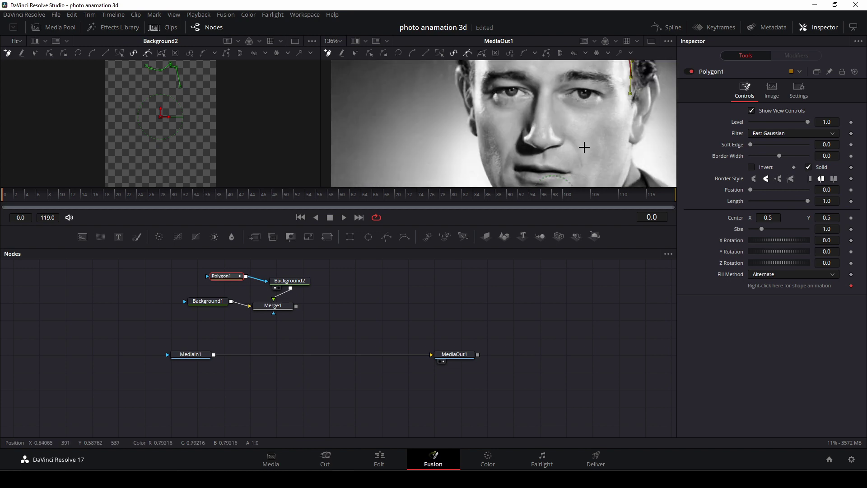
scroll(599, 142, up, 2)
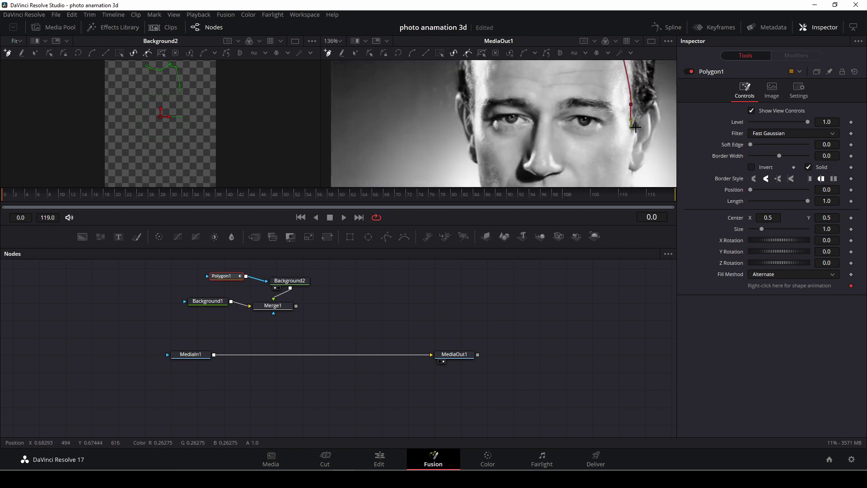
click(647, 111)
click(655, 98)
scroll(654, 77, up, 2)
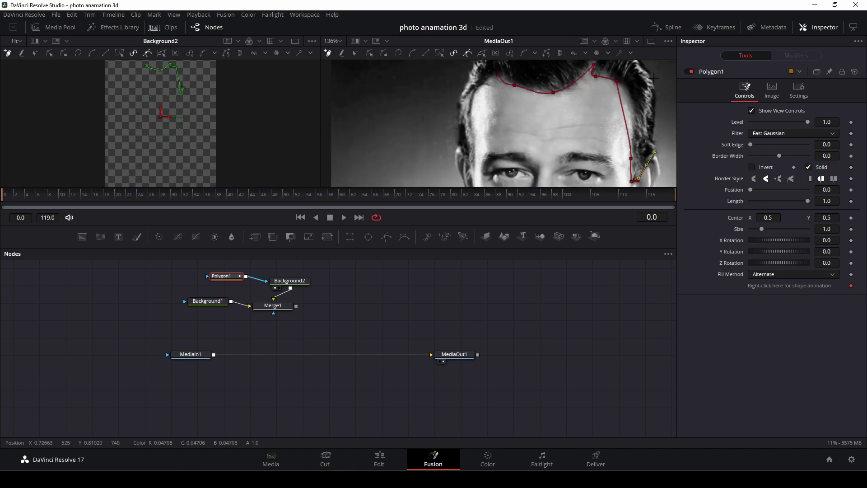
click(658, 105)
click(658, 83)
click(651, 76)
click(645, 67)
scroll(645, 67, up, 2)
click(630, 95)
click(611, 83)
click(599, 81)
click(578, 71)
click(556, 71)
click(539, 69)
Continue Polygon1 down the left temple and along the left hairline to close the hair shape.
click(461, 146)
scroll(460, 150, down, 3)
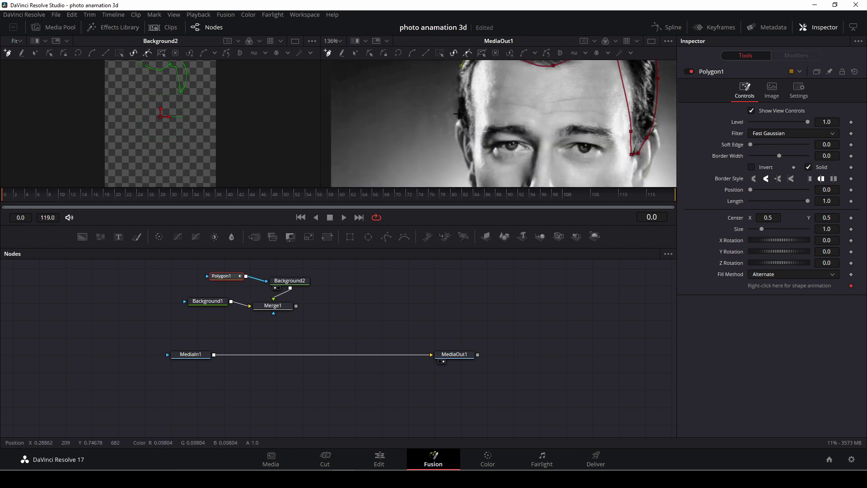
click(459, 116)
click(469, 134)
click(473, 147)
click(477, 123)
scroll(471, 86, up, 2)
click(472, 135)
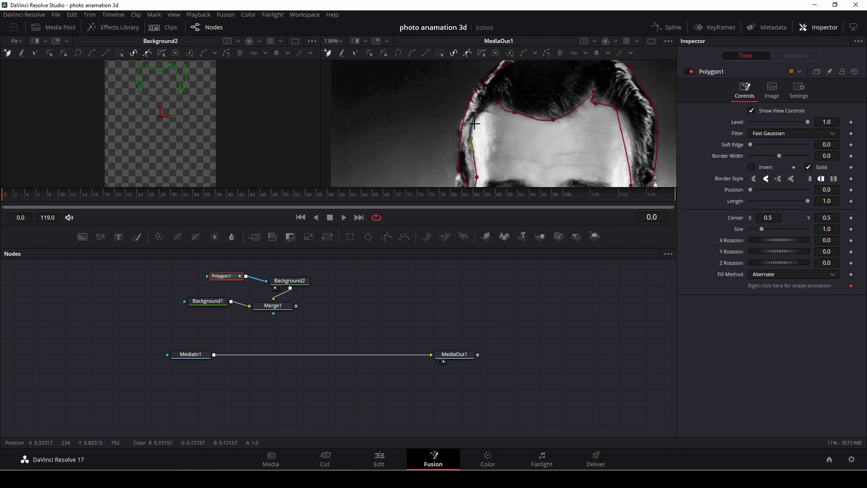
click(477, 114)
click(488, 107)
click(497, 103)
scroll(546, 101, down, 1)
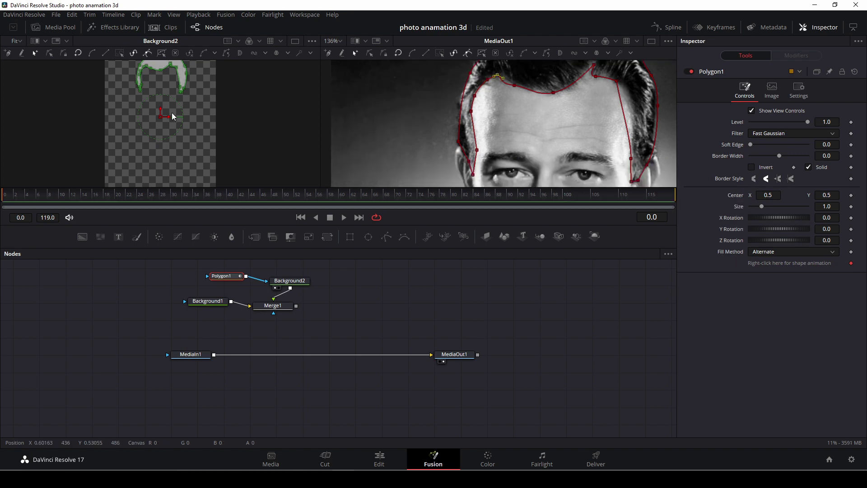
scroll(173, 116, up, 2)
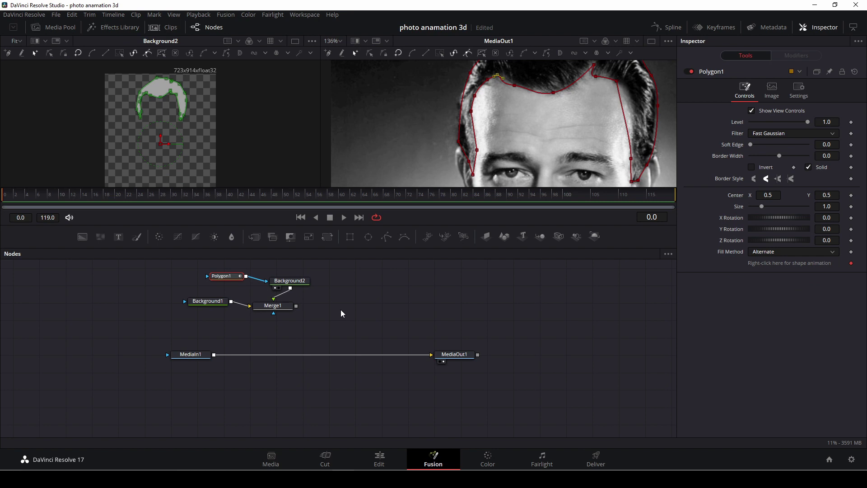
Add Background3 and a Merge2 node combining Merge1's output with Background3.
drag(82, 236, 369, 284)
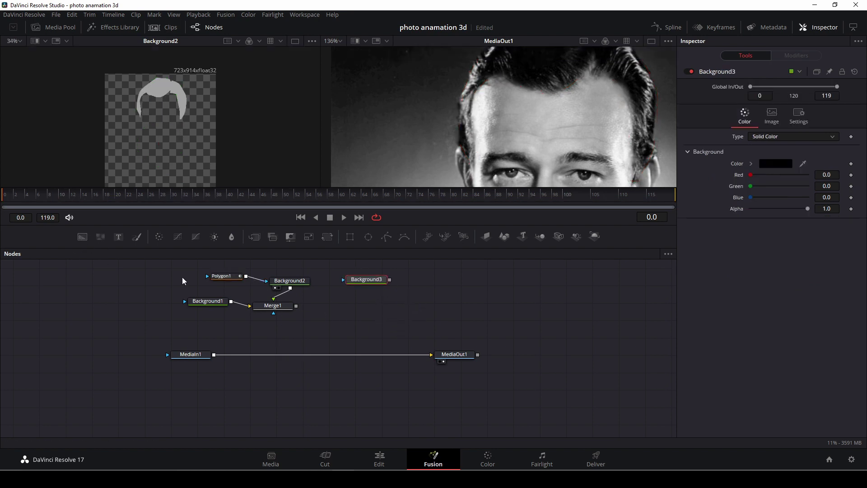
drag(254, 237, 360, 307)
drag(296, 306, 347, 309)
click(359, 280)
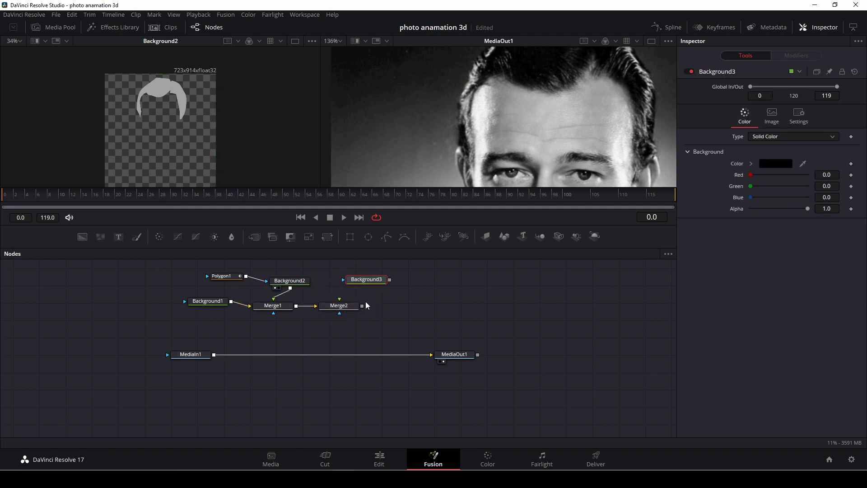
drag(389, 280, 340, 299)
Set Background3's colour to light grey (0.8196) and add a Polygon2 node.
click(778, 168)
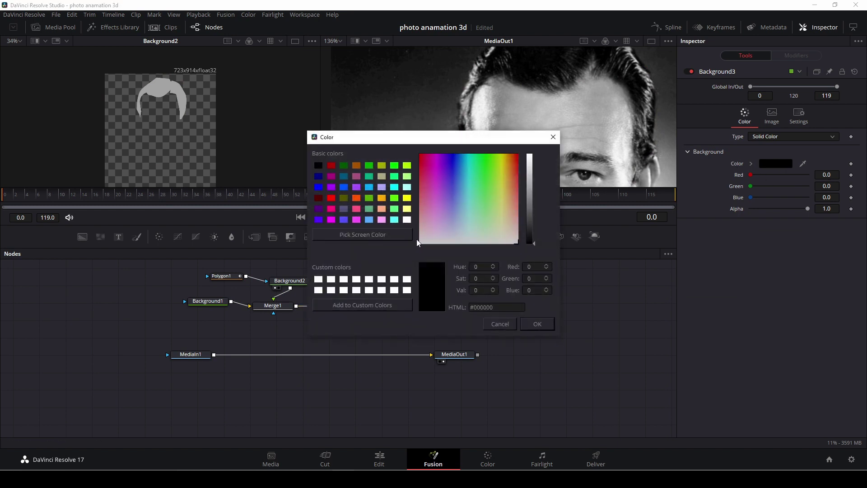
drag(536, 247, 532, 172)
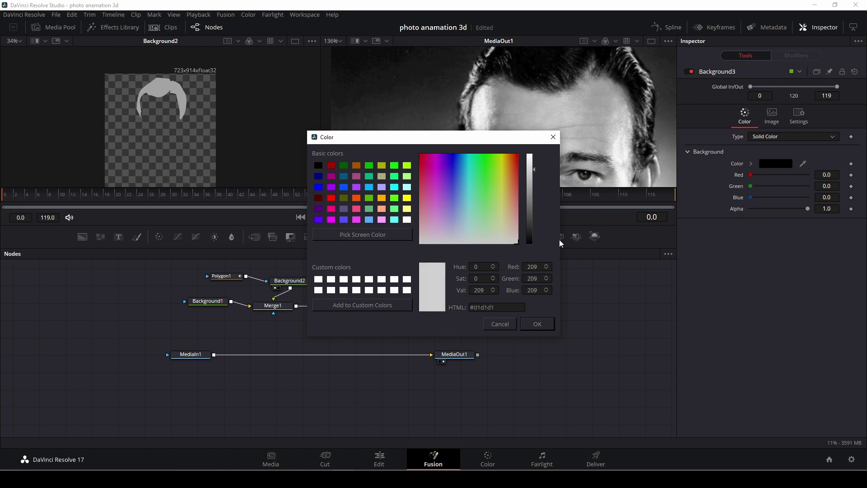
click(540, 326)
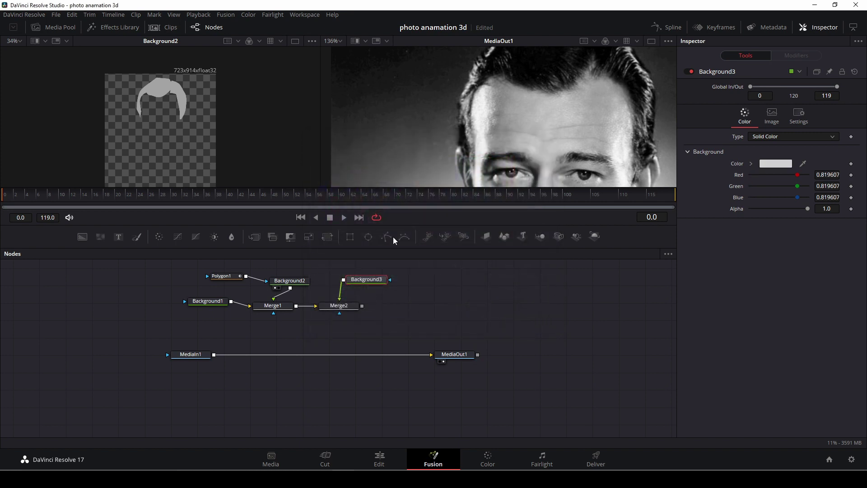
drag(387, 239, 367, 289)
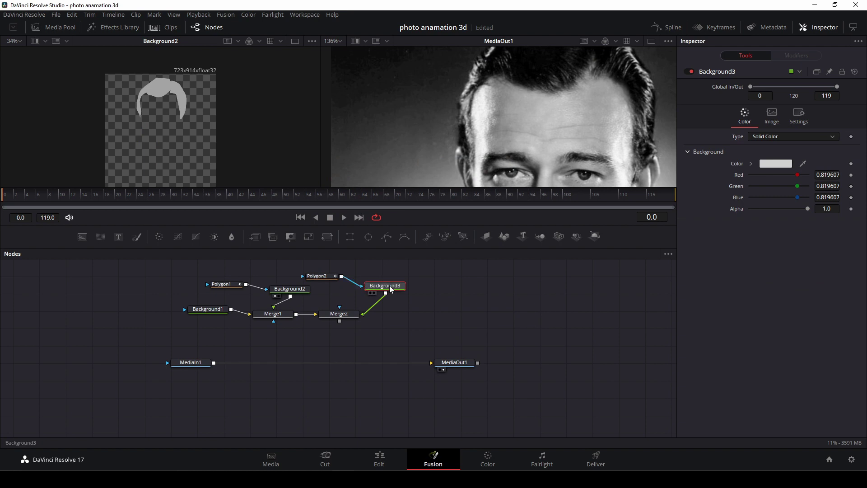
View Background3 and start the Polygon2 outline along the hairline and down the right temple.
key(1)
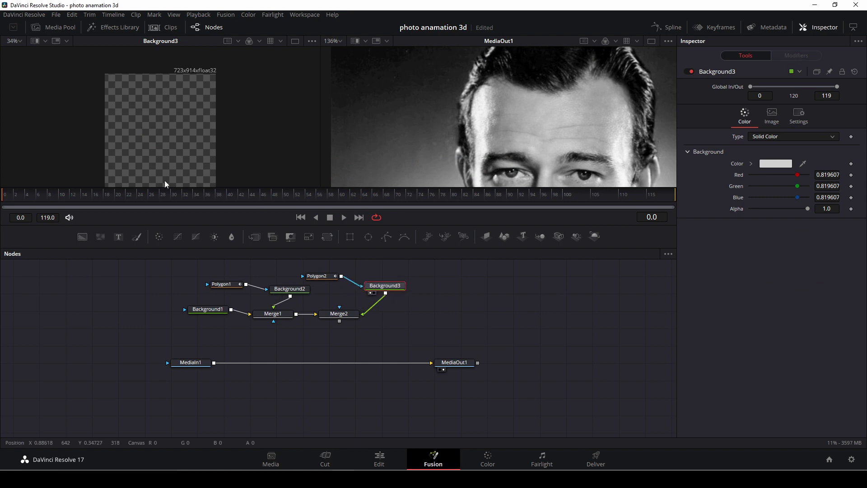
scroll(497, 126, down, 2)
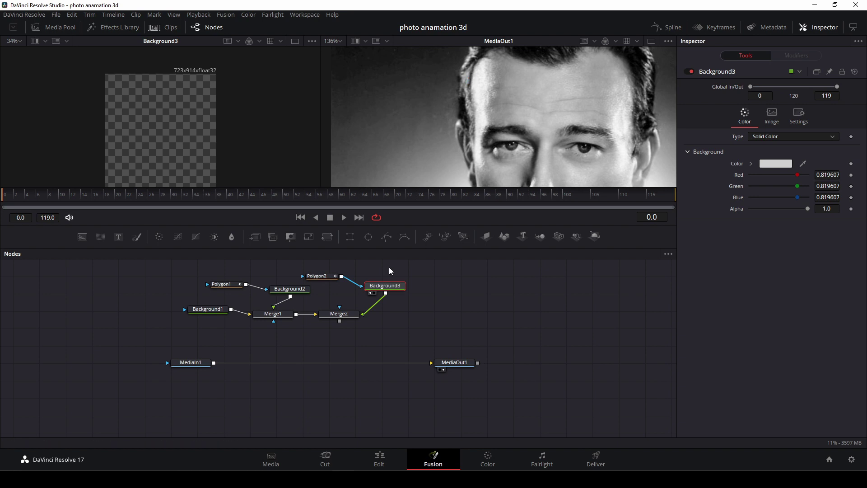
click(317, 276)
click(472, 91)
scroll(471, 111, up, 4)
click(474, 119)
click(492, 107)
click(520, 114)
click(561, 120)
click(580, 108)
click(610, 103)
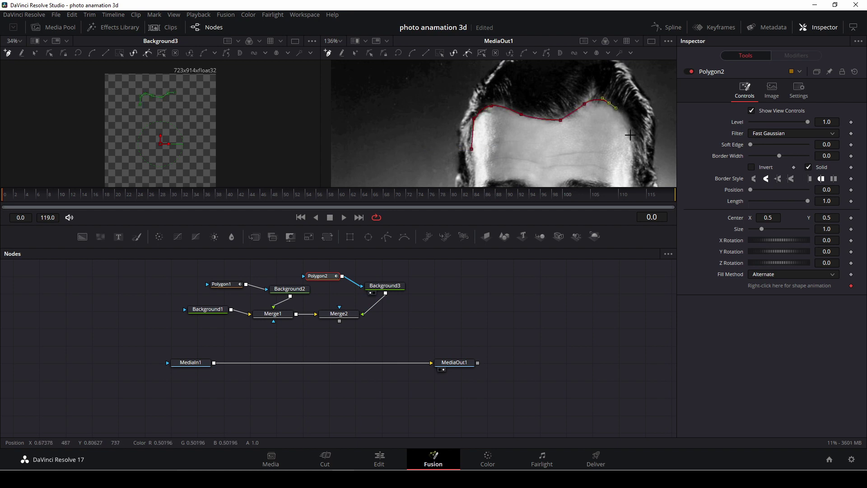
click(631, 137)
scroll(635, 161, down, 2)
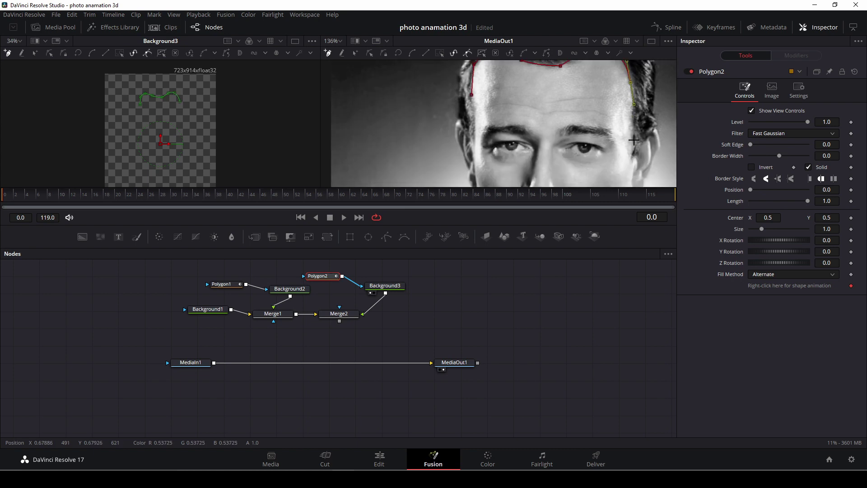
click(634, 119)
click(635, 136)
click(634, 155)
Trace Polygon2 around the right ear, along the jaw and up the left cheek, closing the face outline.
click(648, 133)
click(659, 130)
click(661, 146)
click(655, 159)
click(651, 172)
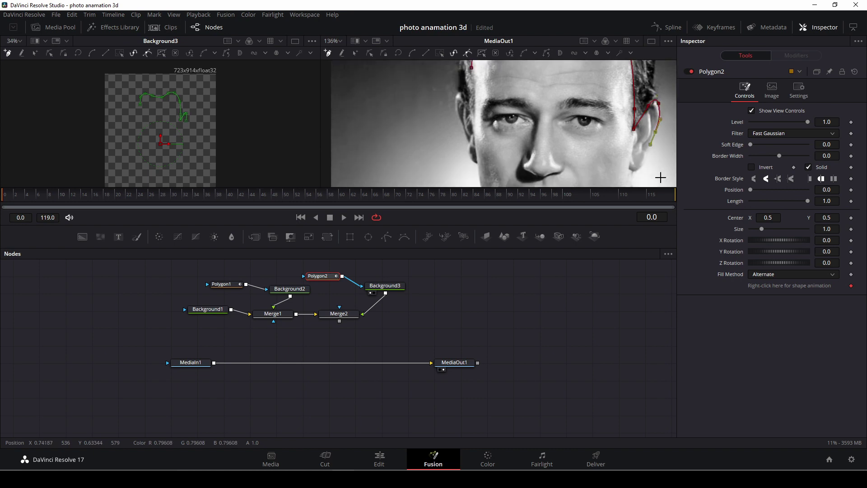
drag(643, 139, 638, 144)
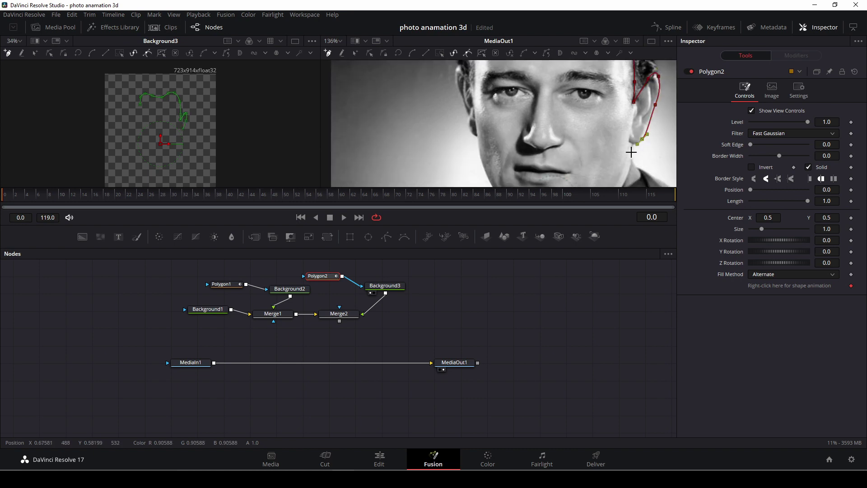
scroll(634, 160, down, 3)
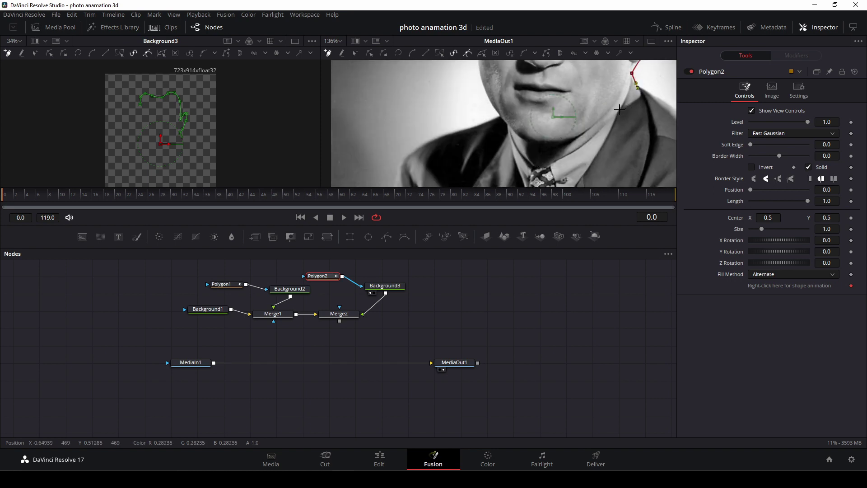
click(620, 109)
click(594, 123)
drag(563, 142, 545, 146)
drag(500, 114, 493, 100)
scroll(491, 108, up, 3)
click(485, 138)
click(479, 111)
scroll(482, 83, up, 3)
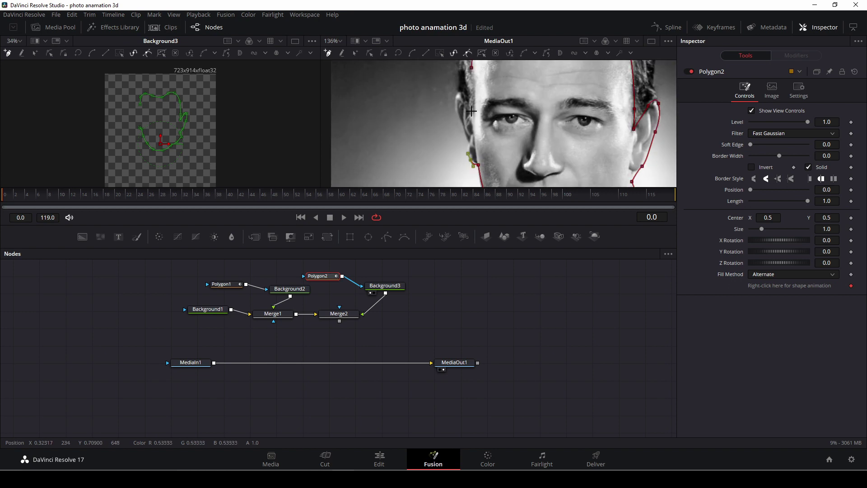
mouse_move(462, 123)
mouse_down()
mouse_move(457, 115)
mouse_move(473, 113)
mouse_up()
click(454, 103)
click(457, 92)
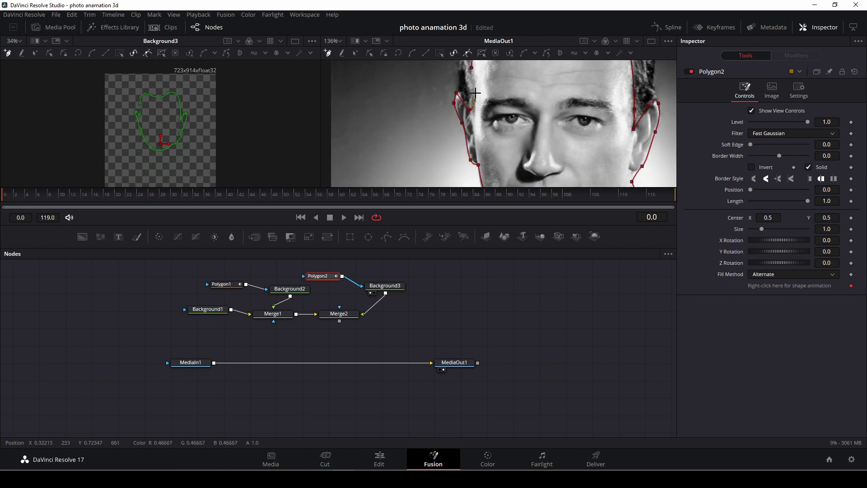
click(474, 88)
click(472, 69)
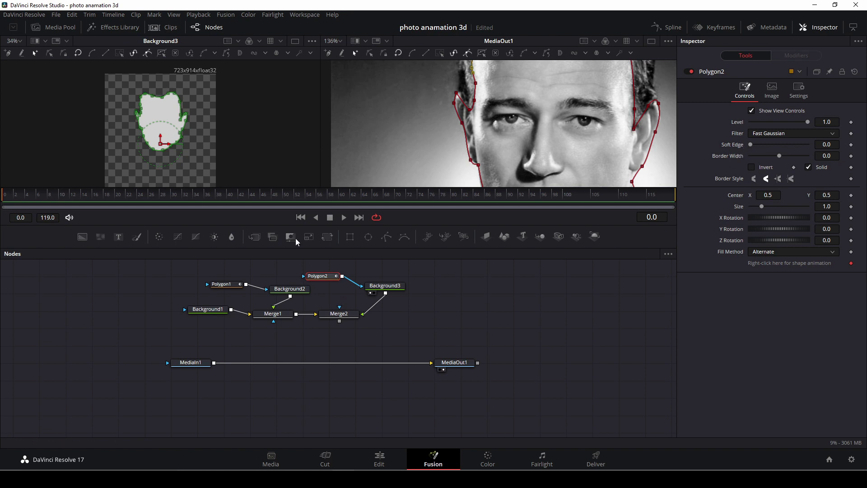
Set Soft Edge to about 0.04 on Polygon2 and Polygon1, then view Merge2.
drag(751, 147, 762, 145)
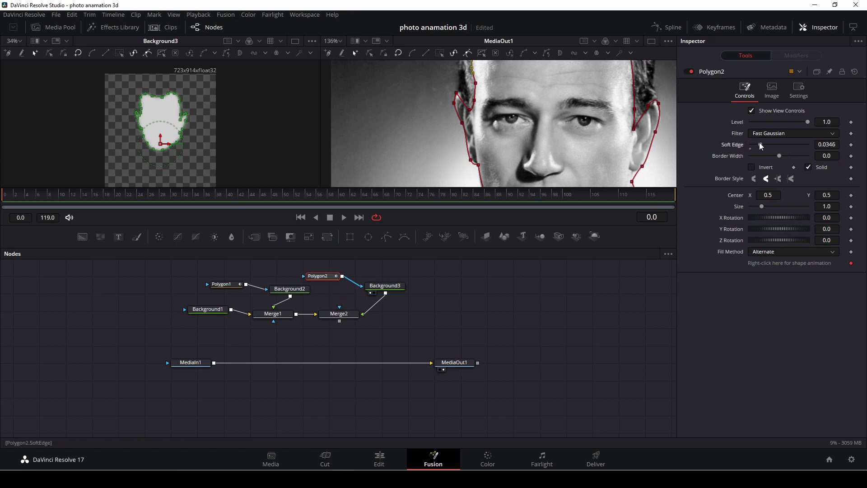
click(239, 287)
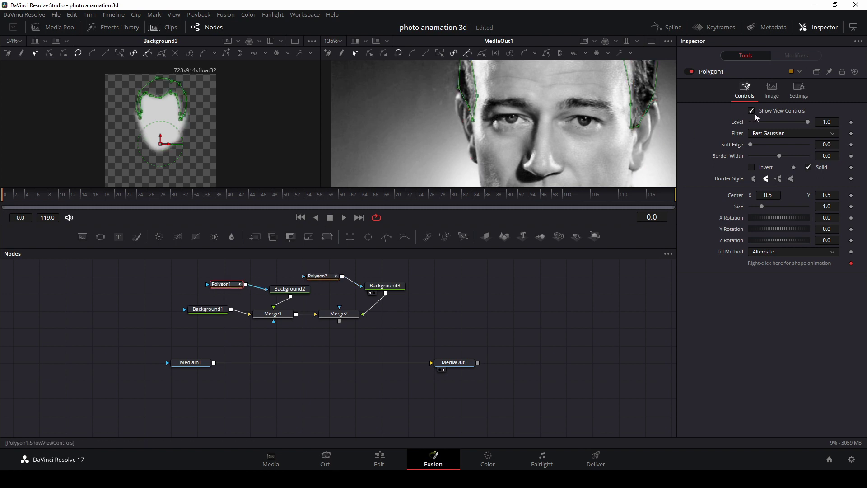
drag(754, 149, 765, 148)
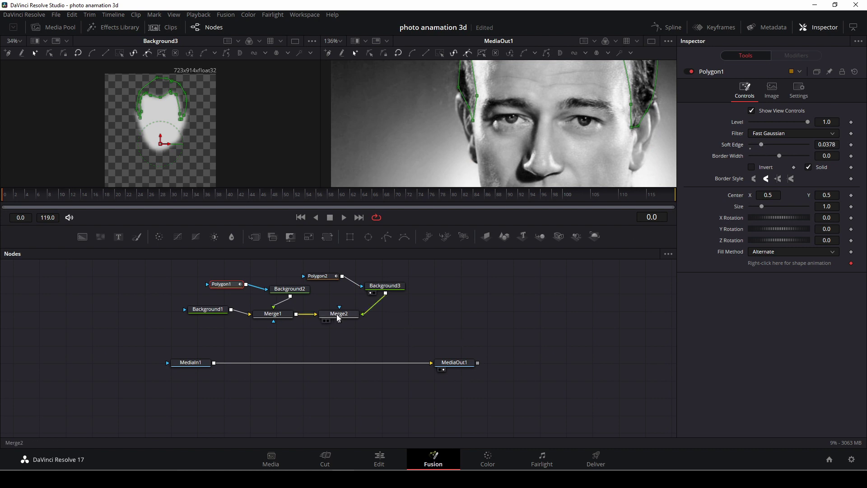
click(324, 321)
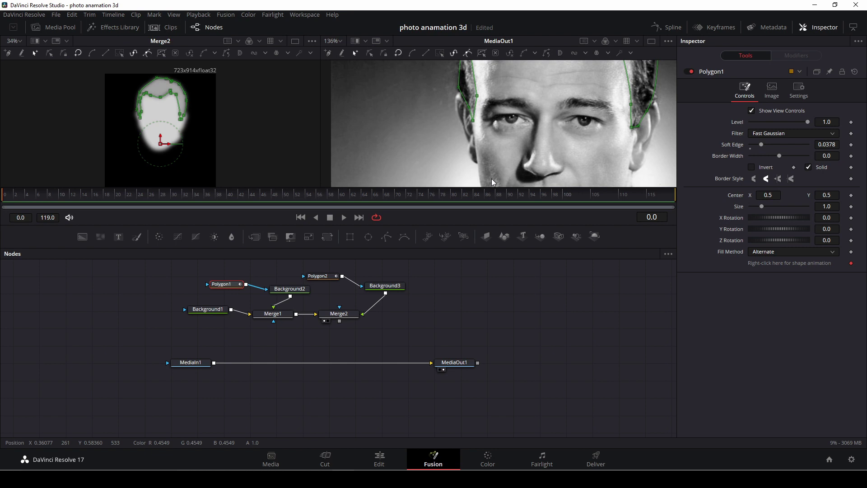
Paste extra Background/Merge pairs, chaining Background6 through Merge5 with polygon masks for nose and eyes.
click(339, 314)
key(ctrl+v)
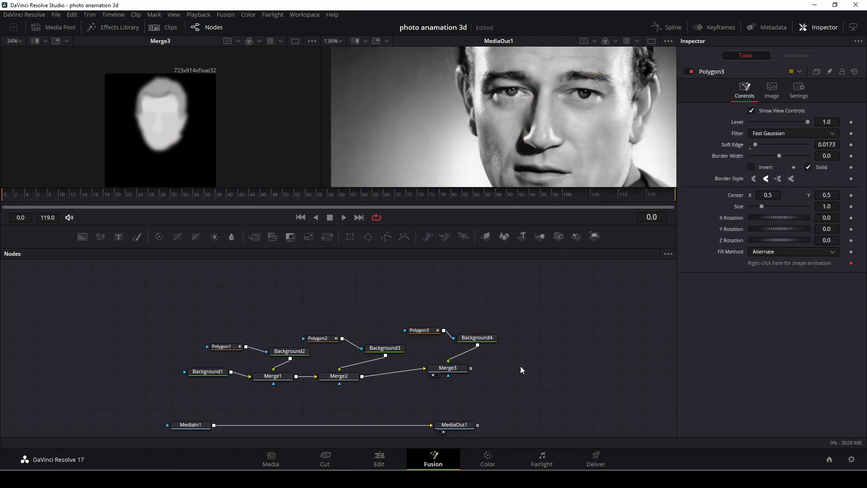
key(ctrl+v)
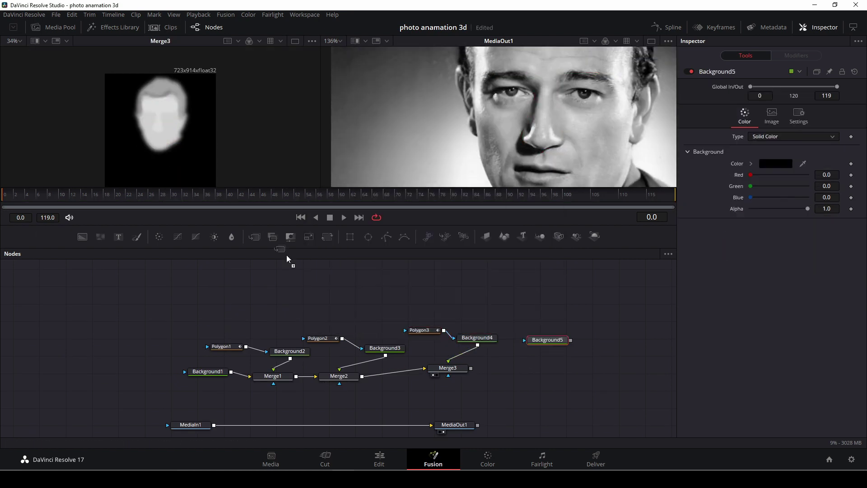
drag(548, 341, 563, 321)
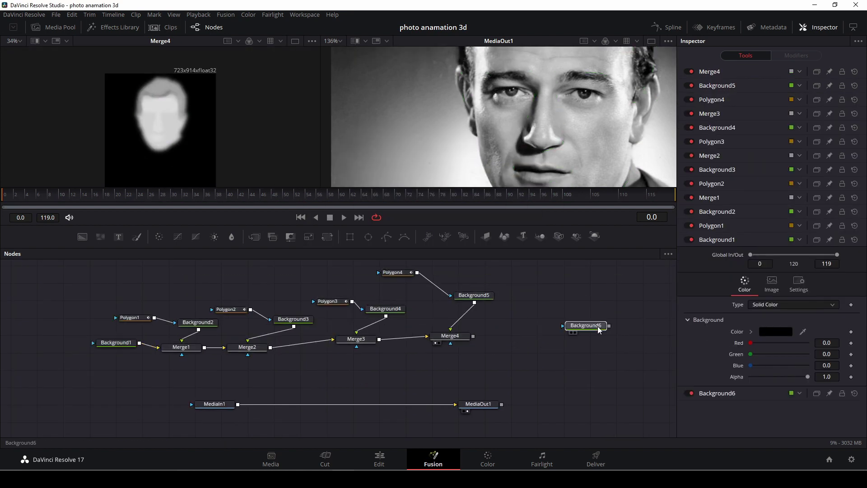
click(586, 326)
click(255, 237)
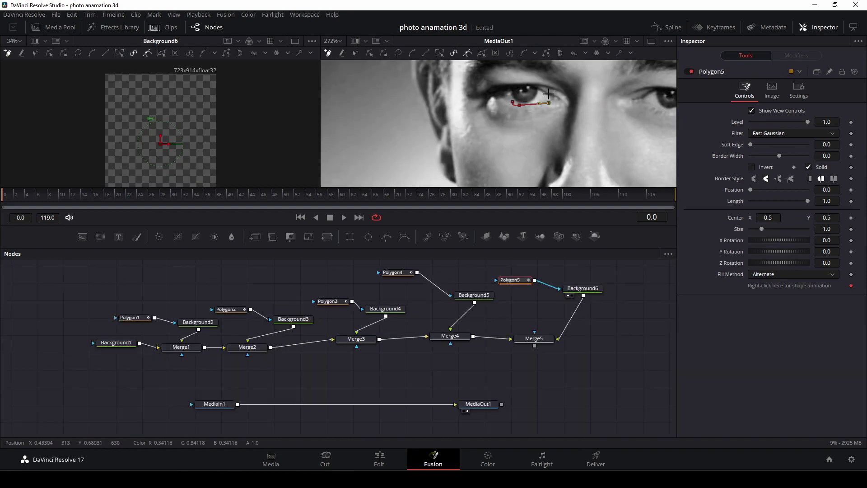
click(386, 237)
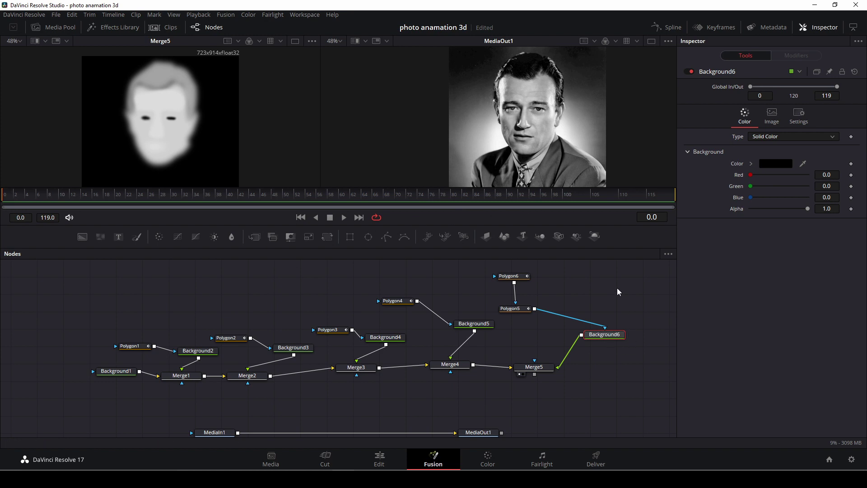
Find the Displace tool and insert Displace1 between MediaIn1 and MediaOut1.
scroll(609, 300, down, 2)
scroll(593, 343, up, 2)
scroll(412, 401, down, 1)
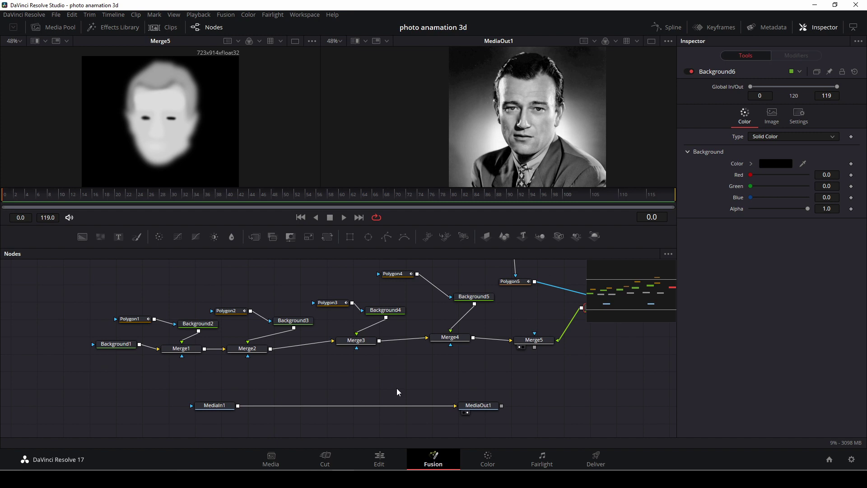
key(shift+space)
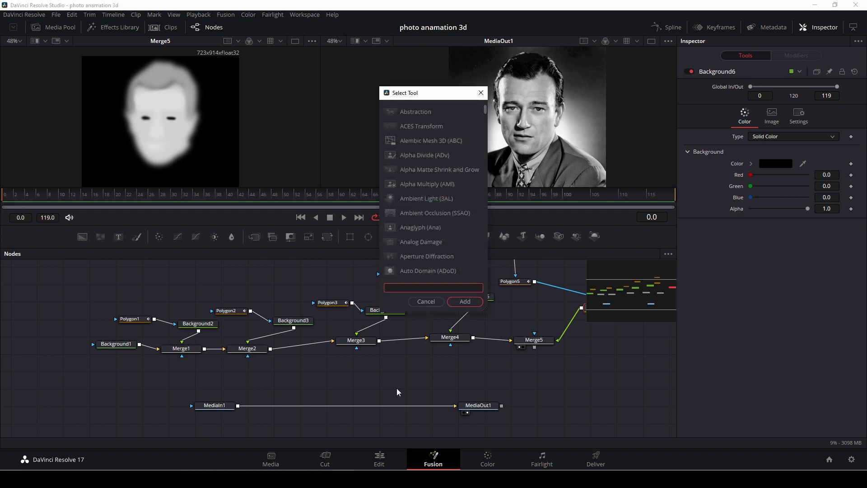
text(d)
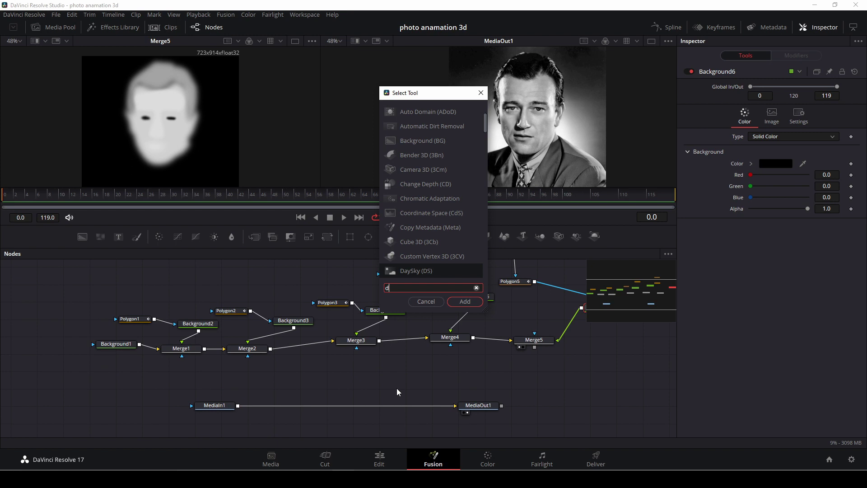
text(i)
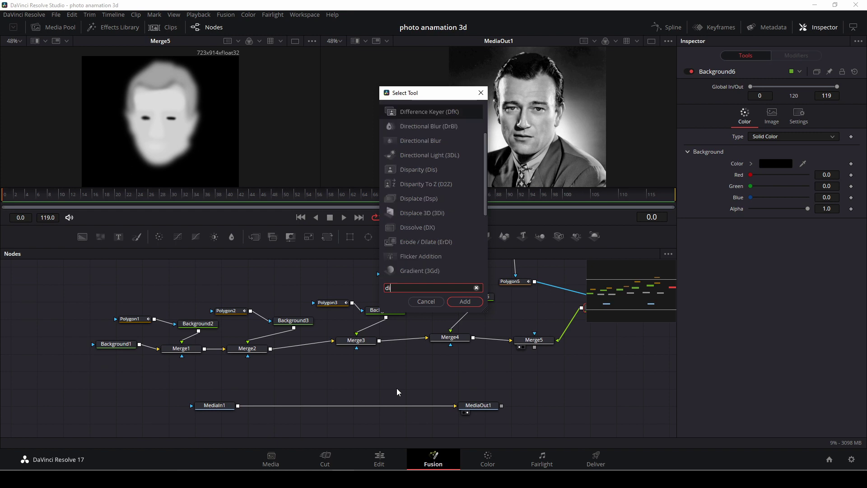
click(420, 200)
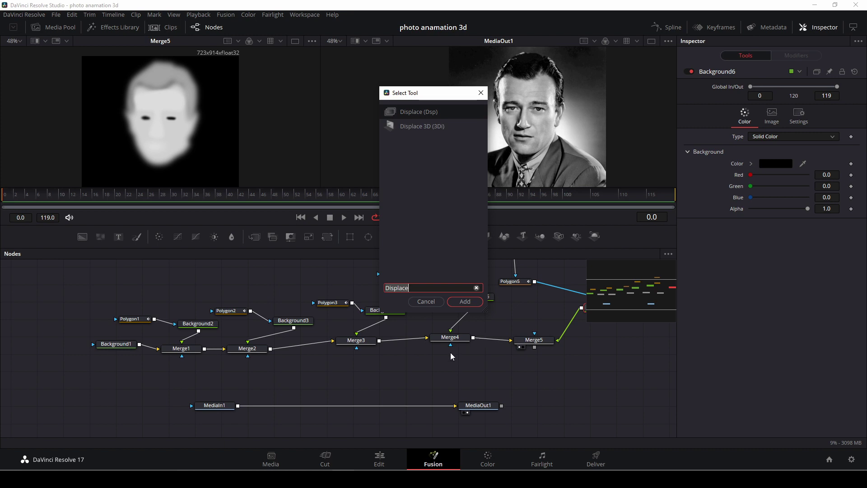
click(458, 302)
drag(474, 362, 344, 407)
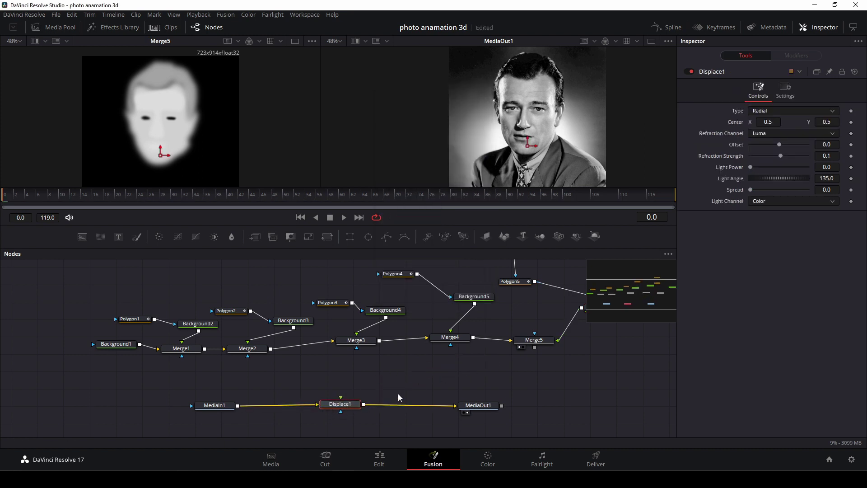
Group all depth-map nodes into Group1 with Ctrl+G and place it beside Displace1.
scroll(478, 355, up, 3)
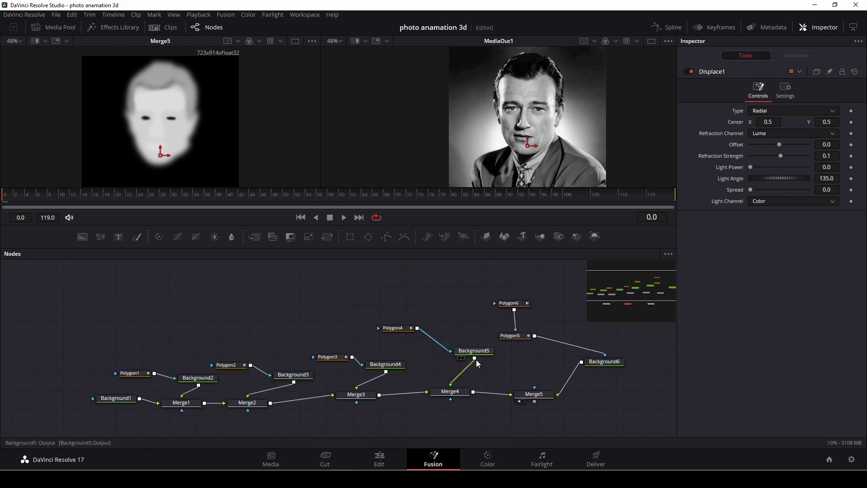
scroll(491, 361, down, 2)
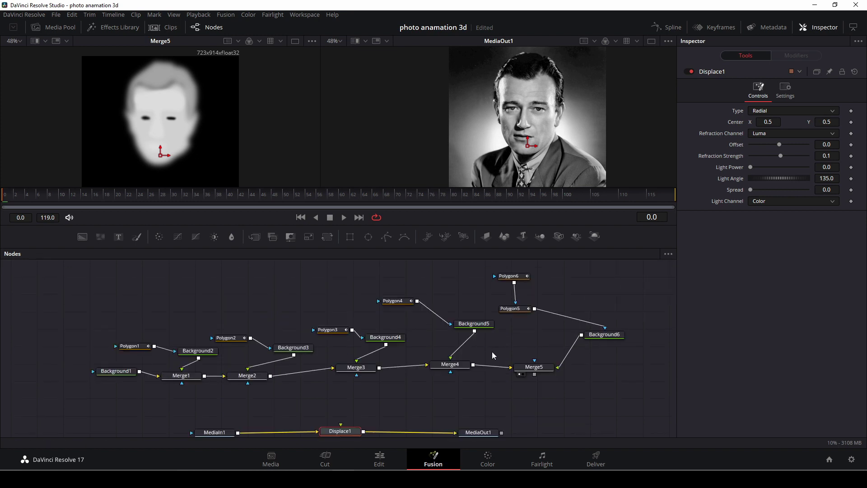
click(451, 367)
scroll(451, 369, down, 5)
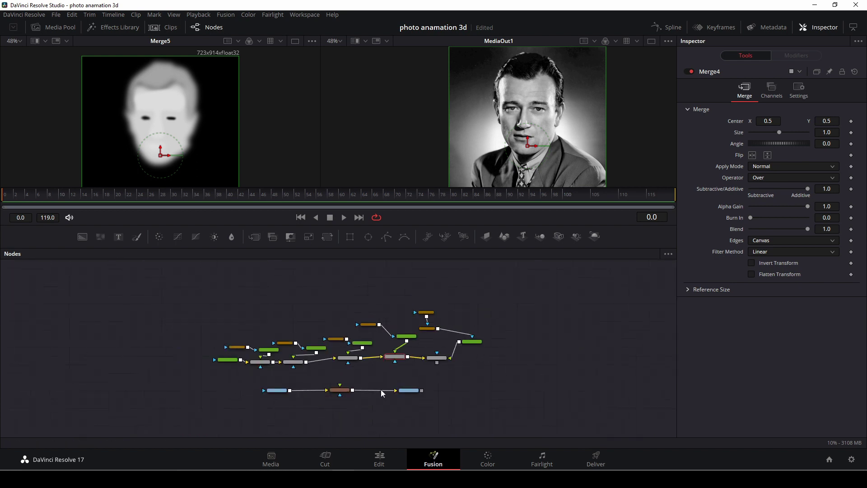
click(506, 329)
drag(518, 297, 210, 370)
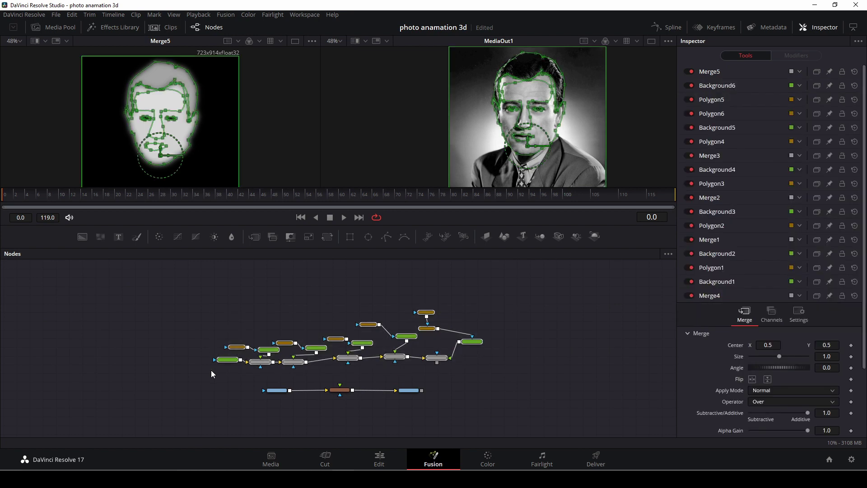
key(ctrl+g)
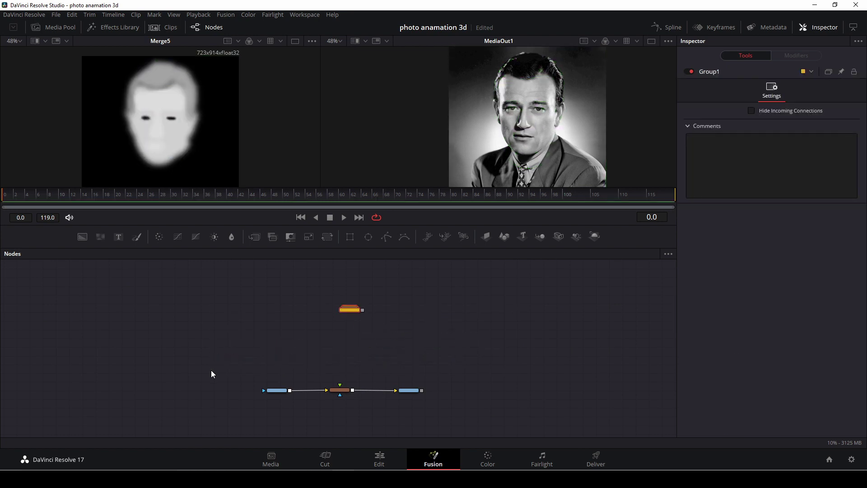
scroll(339, 348, up, 2)
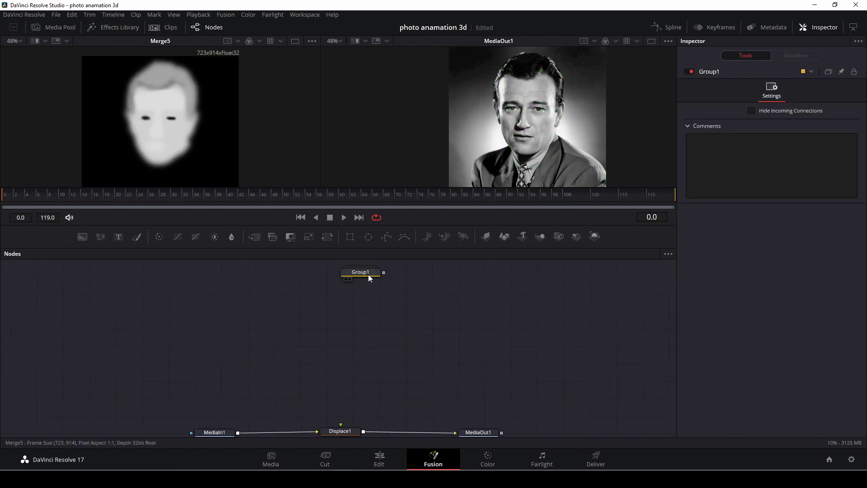
drag(368, 274, 341, 423)
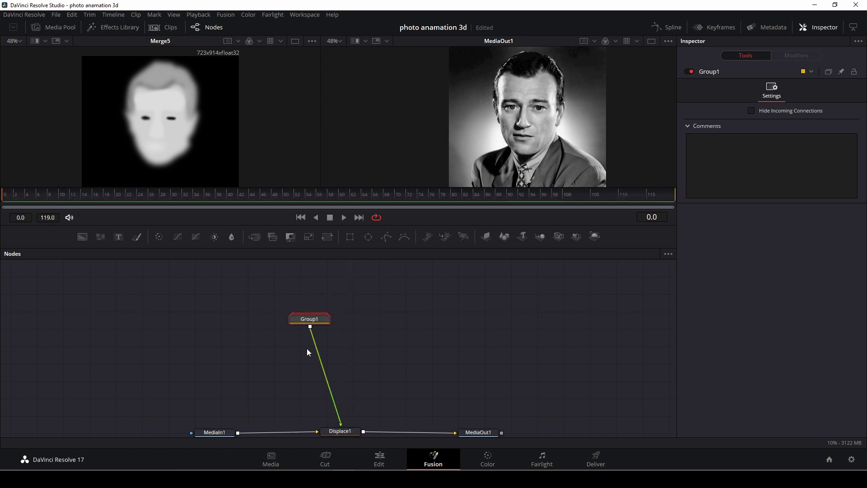
Keyframe Displace1's Center at 0.455, 0.5 on frame 0.
scroll(385, 349, down, 1)
click(341, 404)
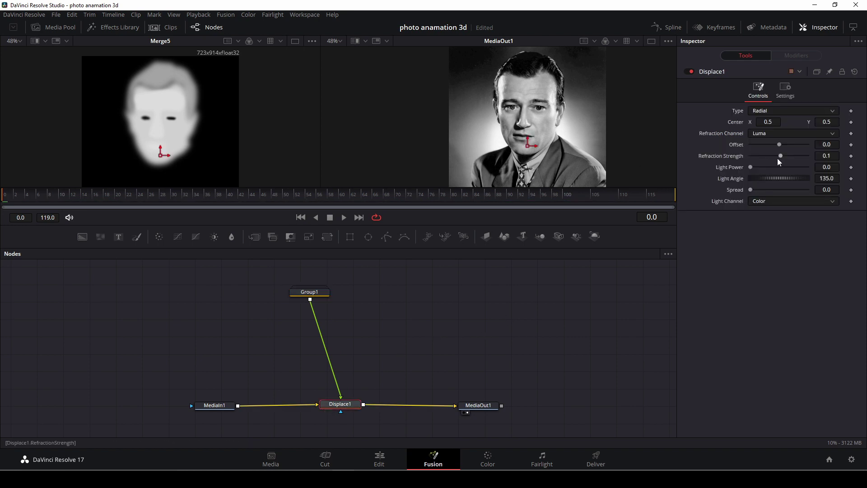
drag(768, 122, 747, 121)
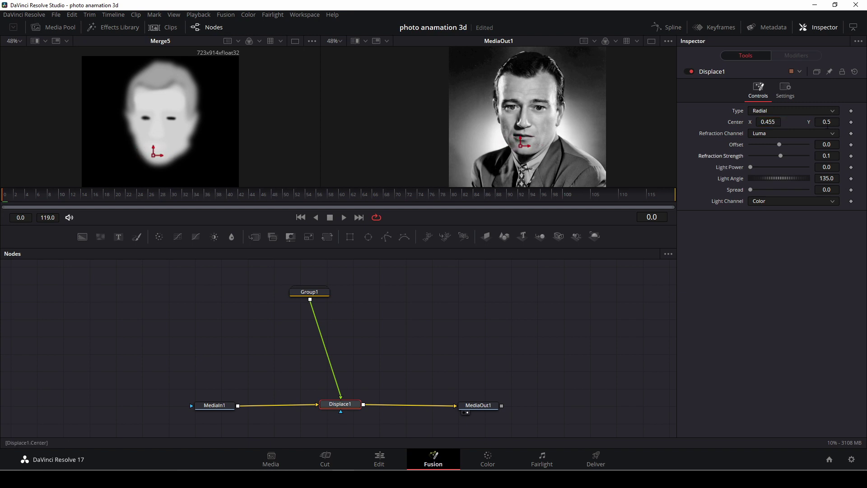
click(851, 122)
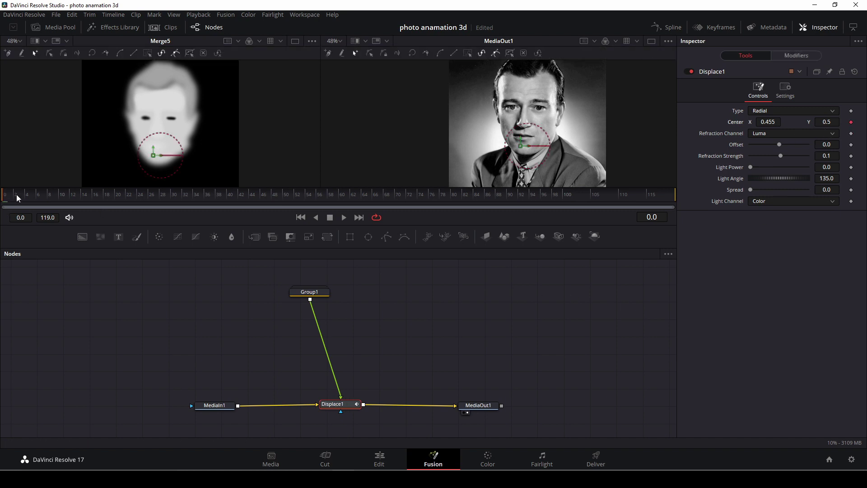
Key new Center positions at frame 24 (X 0.233, Y ~0.62) and frame 53 (X 0.193, Y 0.541).
key(space)
drag(768, 122, 743, 122)
drag(827, 122, 846, 122)
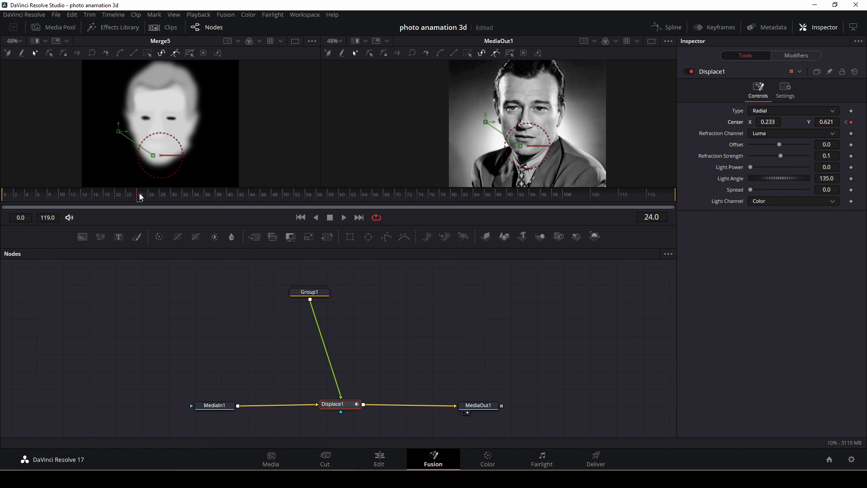
click(301, 199)
drag(768, 122, 834, 121)
drag(768, 122, 818, 122)
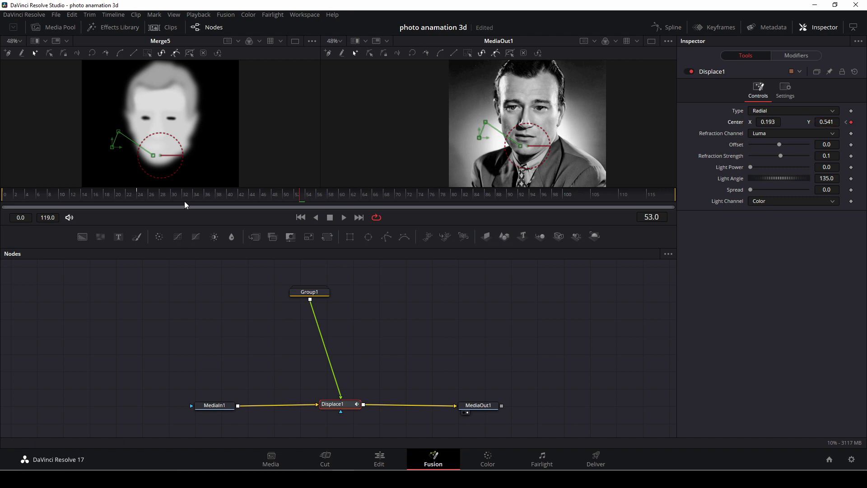
scroll(508, 129, up, 3)
Inside Group1, set Polygon6's Soft Edge to 0.0079.
scroll(508, 128, down, 3)
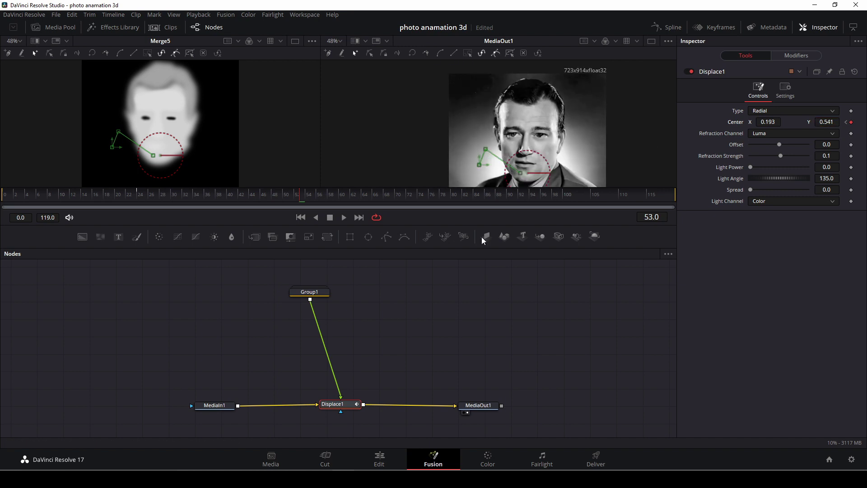
double_click(310, 295)
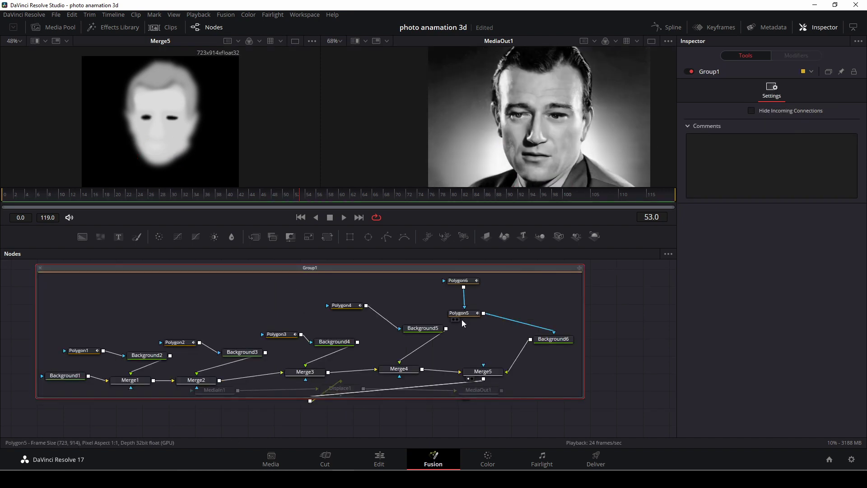
click(459, 281)
scroll(544, 133, up, 3)
scroll(544, 134, down, 3)
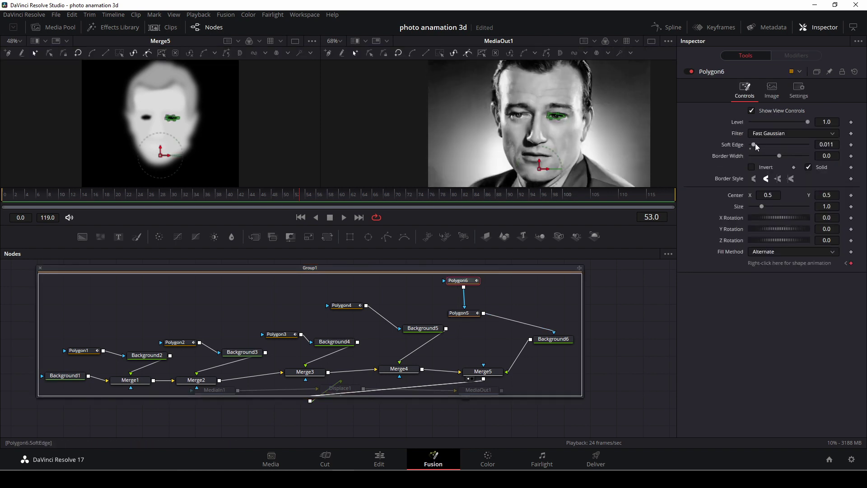
click(827, 145)
text(0.0079)
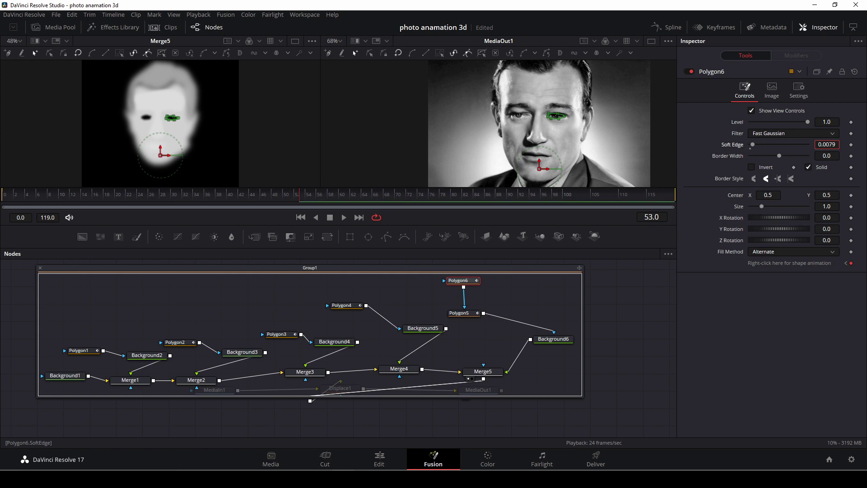
key(Return)
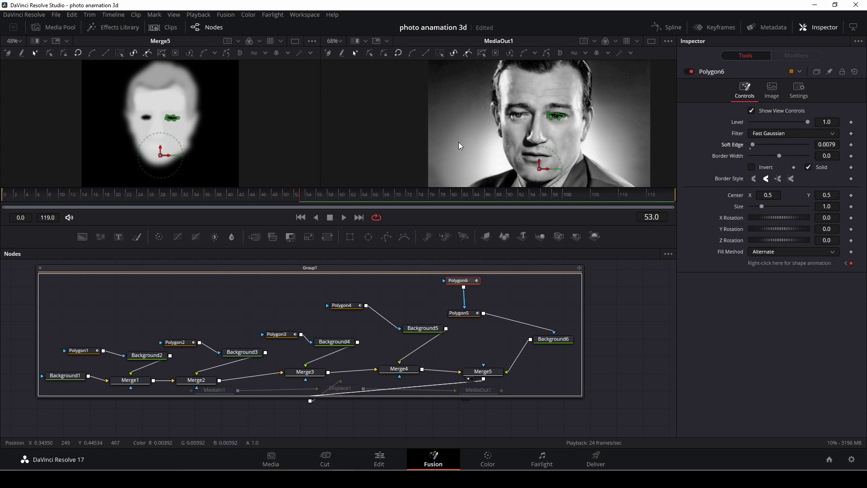
Lower Polygon5's Soft Edge to 0.0089 and move the frame-92 centre point to X 0.665837, Y 0.584254.
click(465, 315)
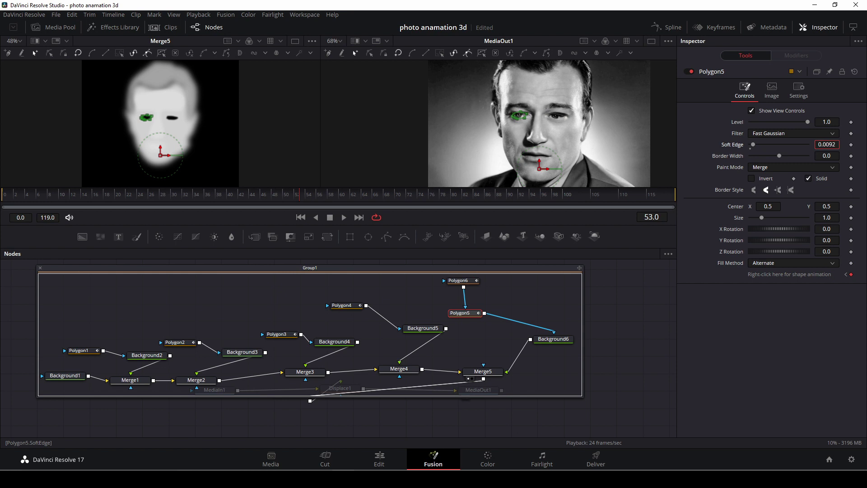
key(Return)
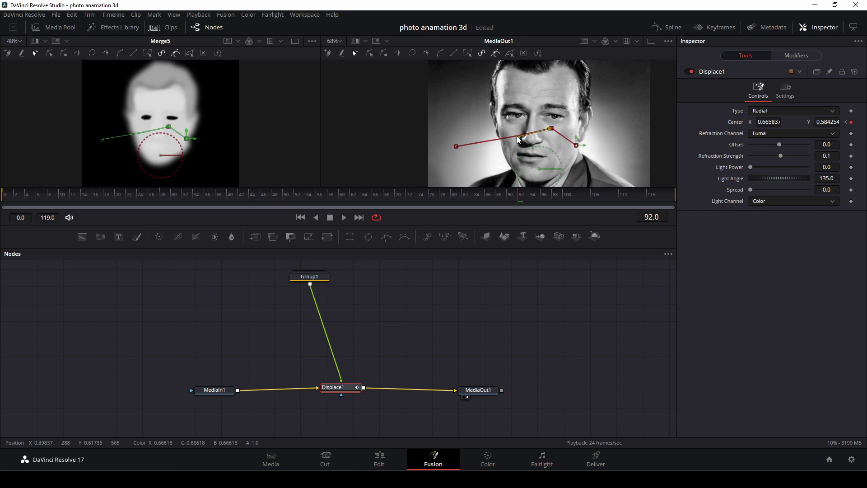
drag(518, 137, 522, 154)
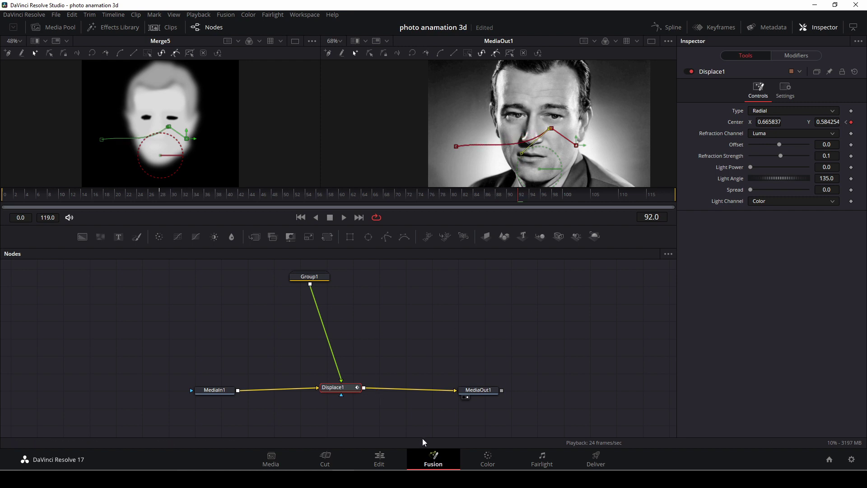
Switch to the Edit page to review the John_Wayne photo clip on the Video 1 timeline.
click(379, 459)
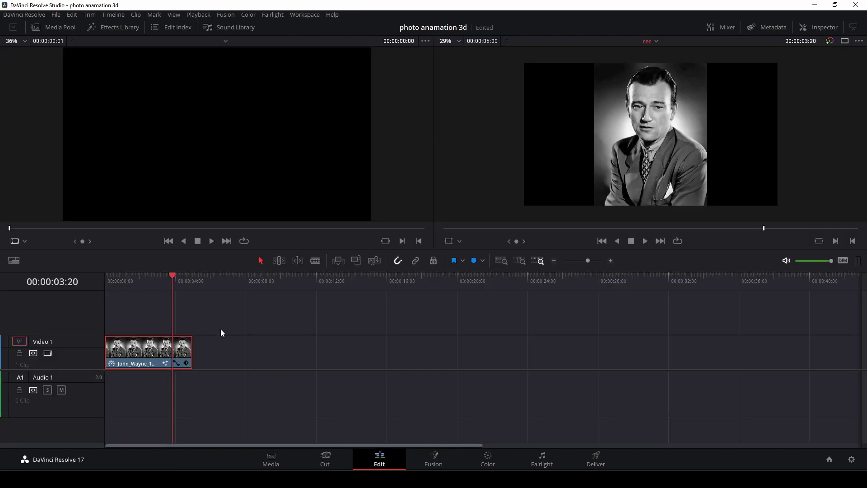